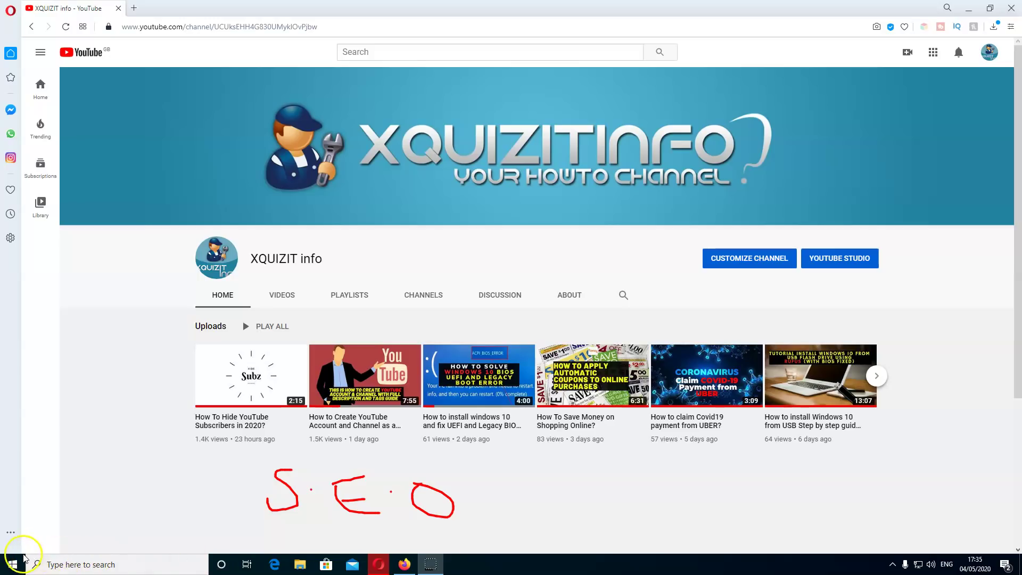
# Step: Switch to Firefox showing the YouTube Studio dashboard for the zero-subscriber channel
pyautogui.click(404, 566)
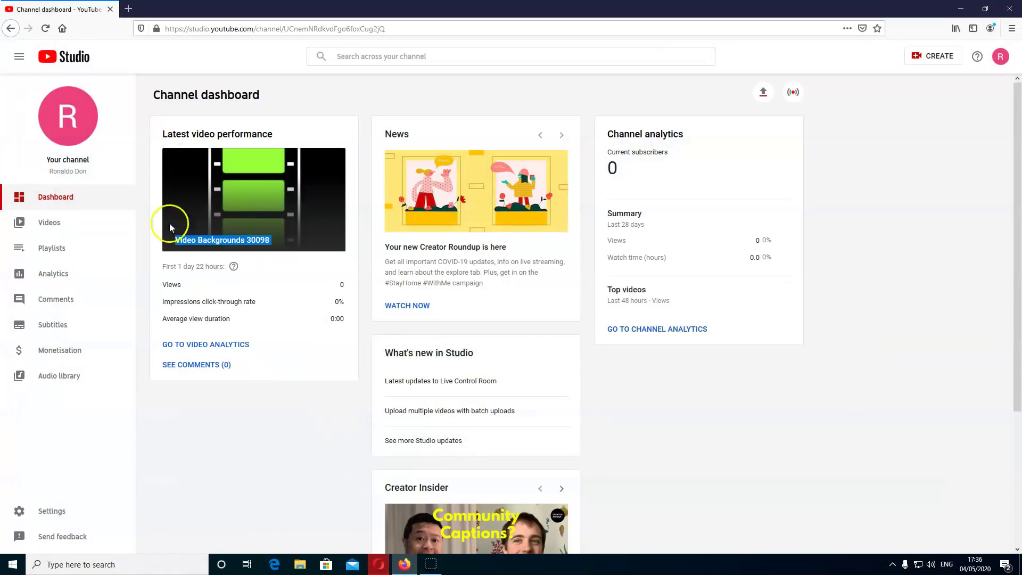
pyautogui.click(24, 556)
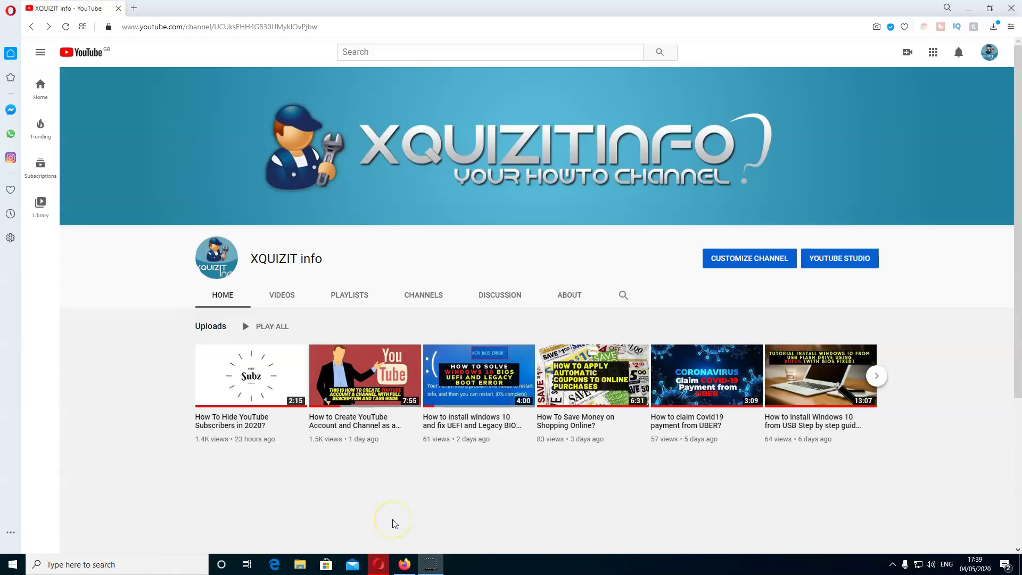
pyautogui.click(969, 18)
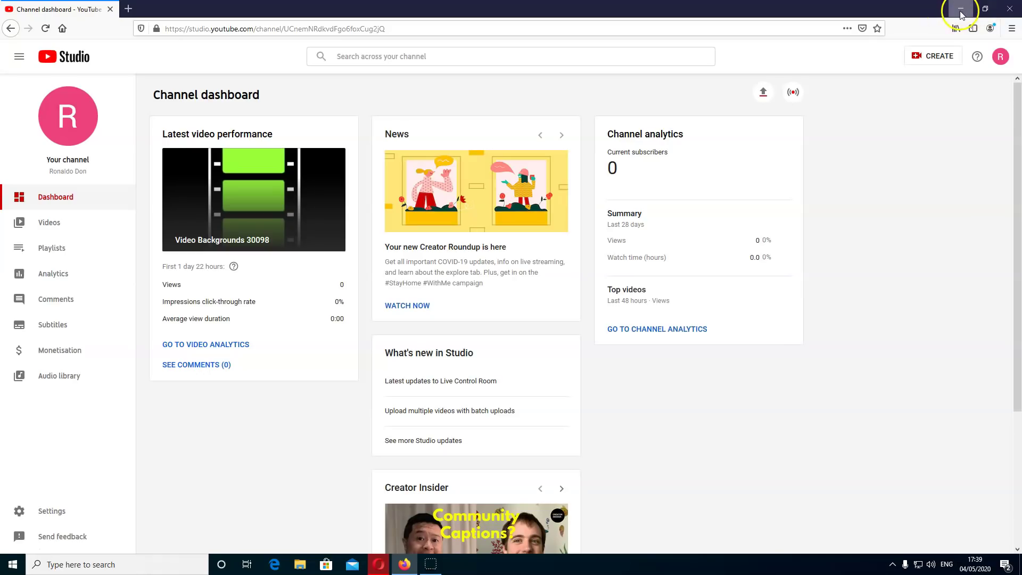
pyautogui.click(961, 11)
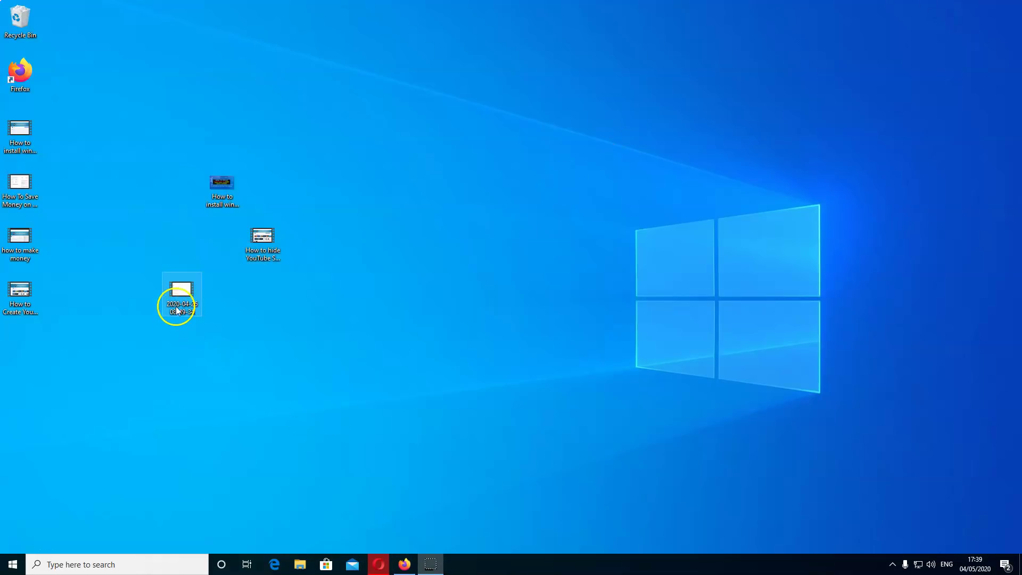
pyautogui.moveTo(178, 309)
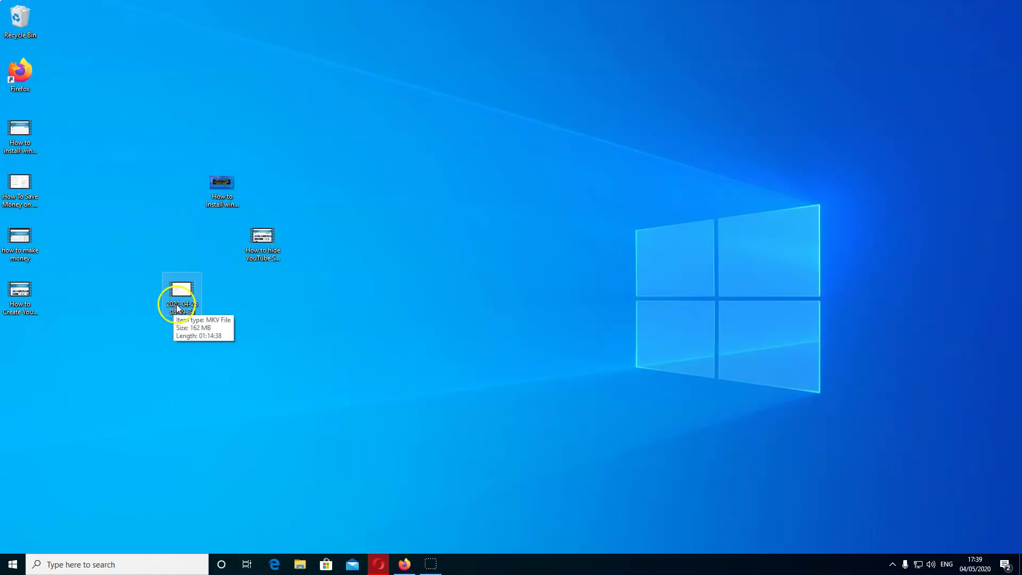
pyautogui.click(177, 309)
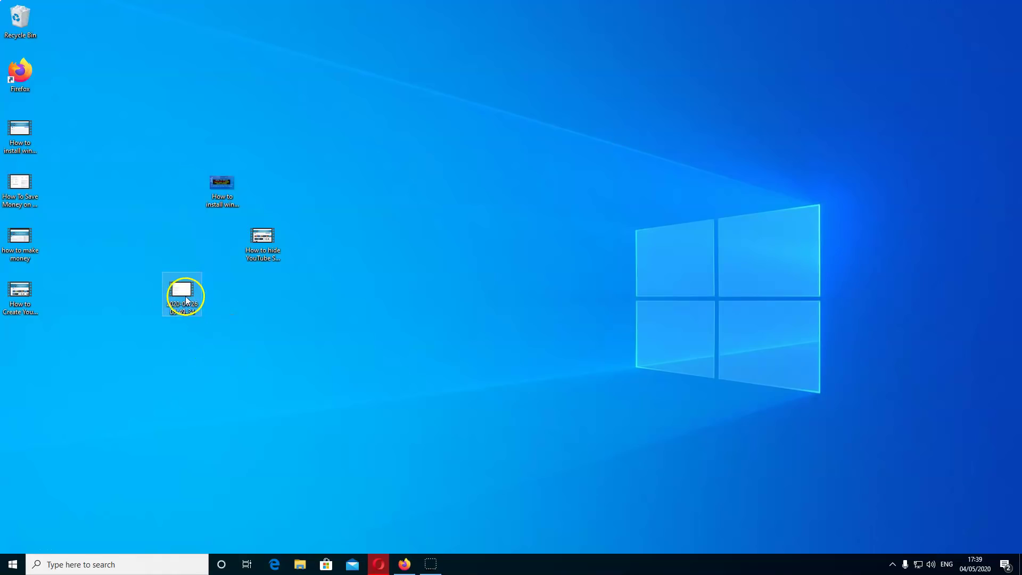
pyautogui.moveTo(190, 319)
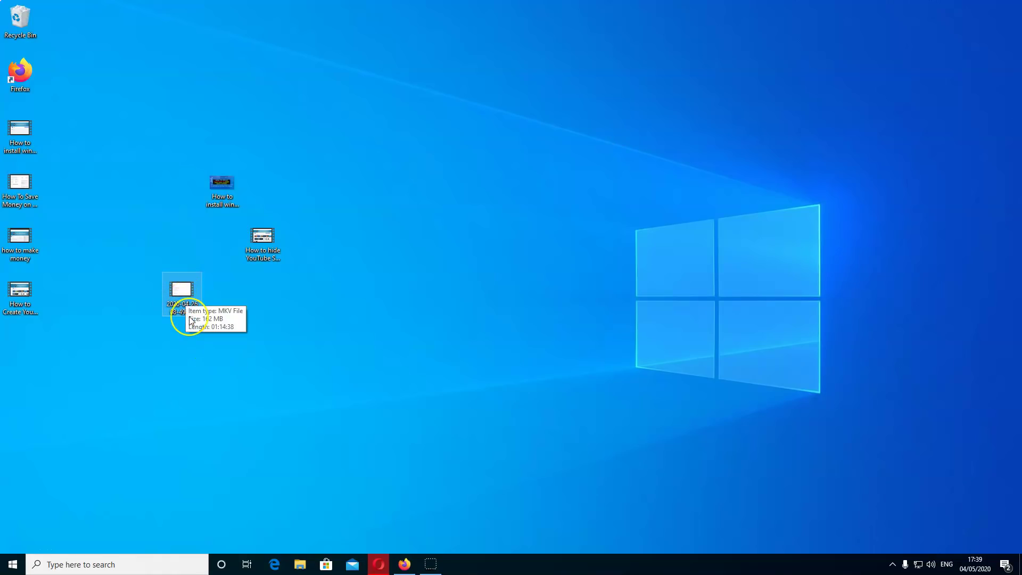
pyautogui.doubleClick(282, 260)
pyautogui.moveTo(273, 270)
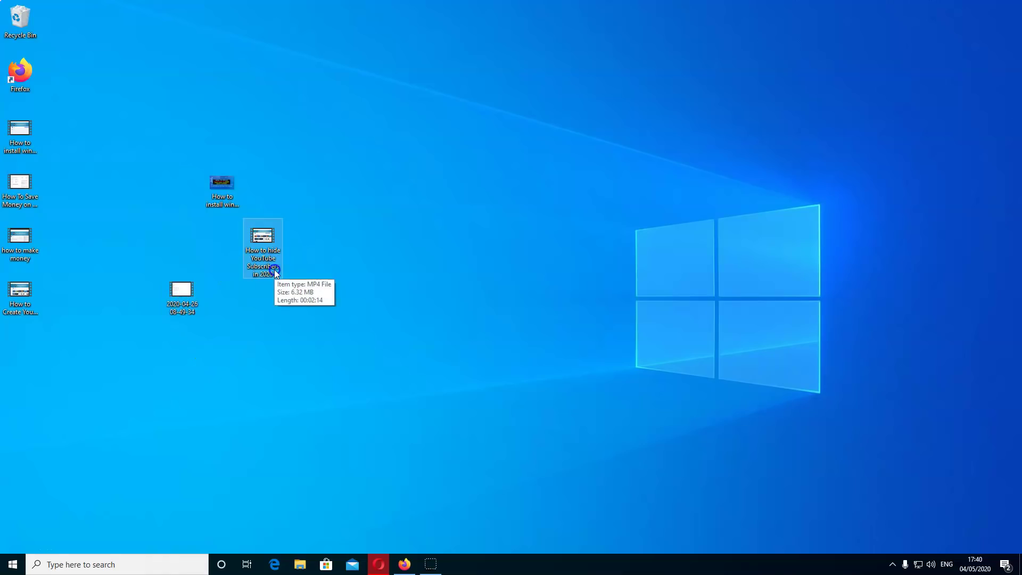
# Step: Inspect the desktop video files, including the 6.32 MB, 2:14 hide-subscribers MP4
pyautogui.click(183, 308)
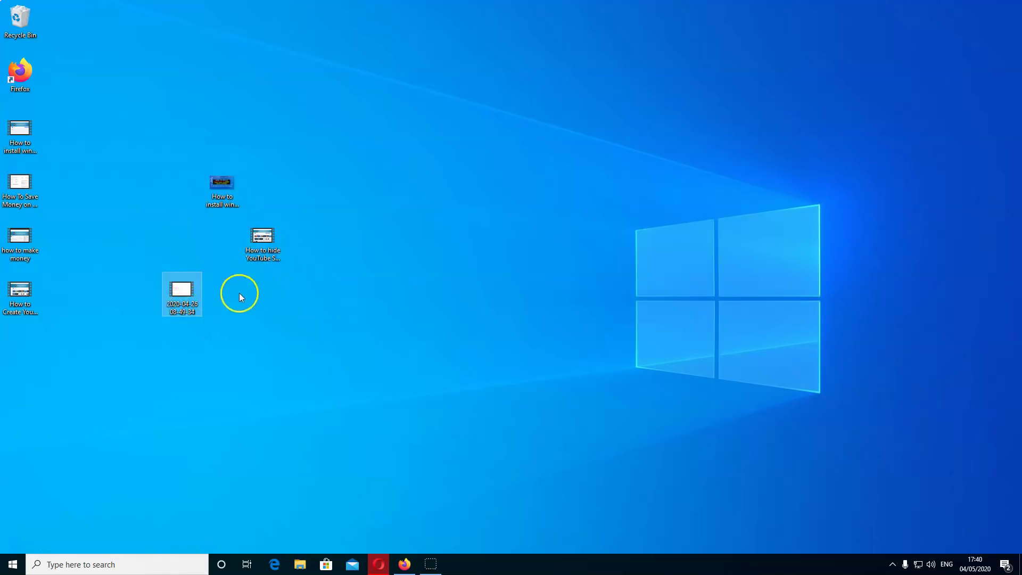
pyautogui.click(189, 307)
pyautogui.click(170, 315)
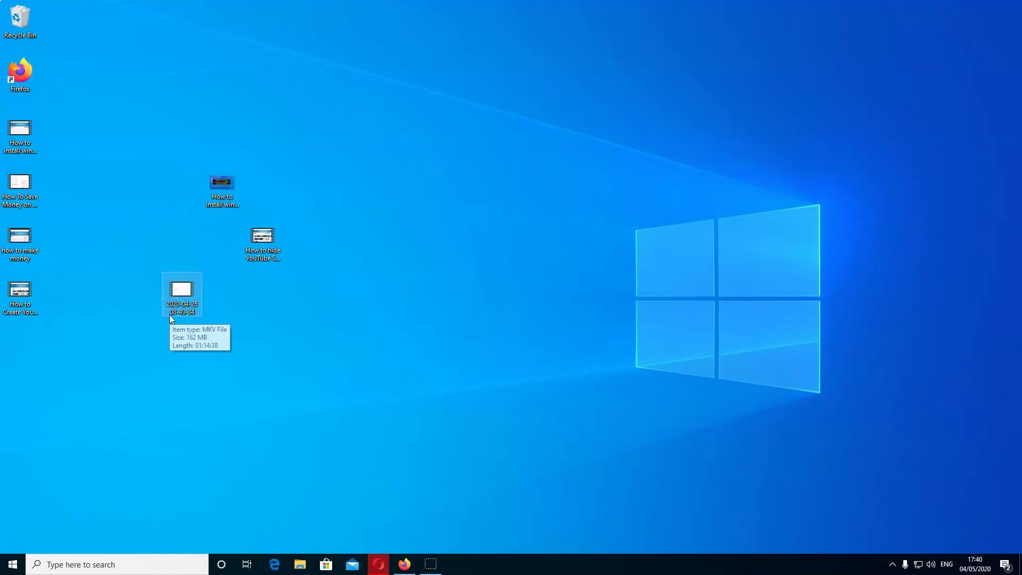
pyautogui.click(170, 318)
pyautogui.click(270, 259)
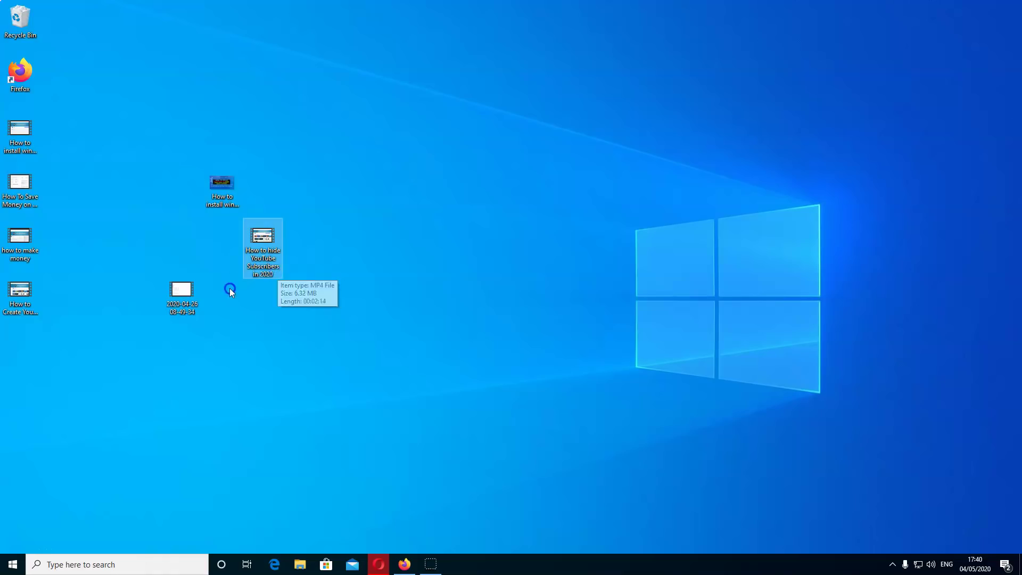
pyautogui.click(171, 314)
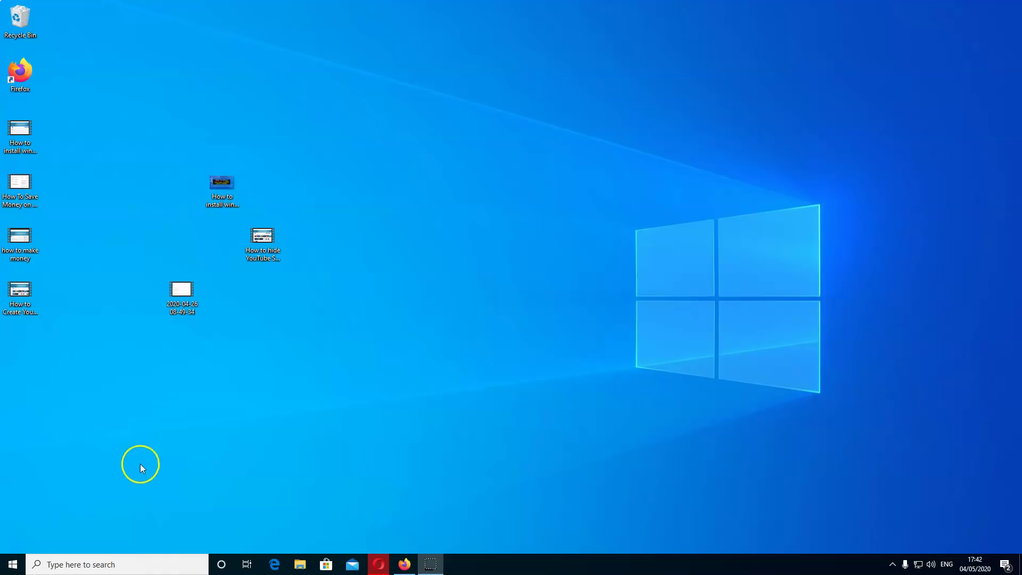
pyautogui.click(264, 245)
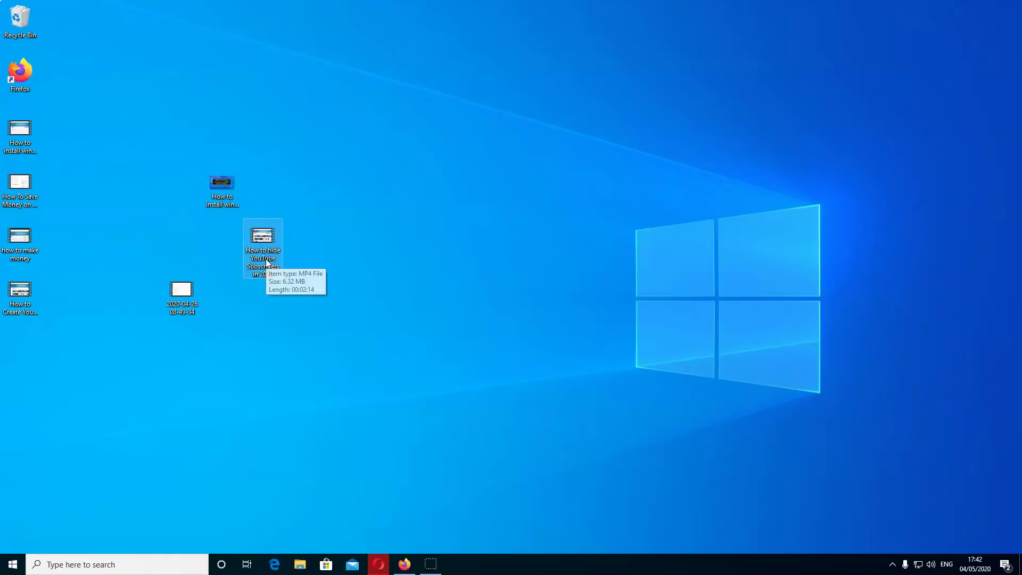
pyautogui.click(265, 288)
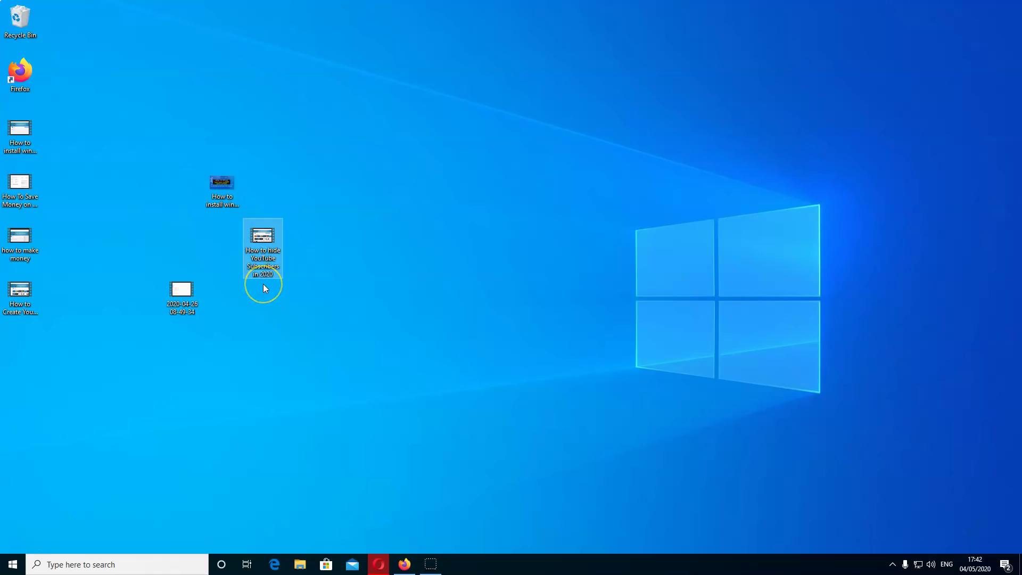
# Step: Open the video's details page and select the old 'Video Backgrounds 30098' title text for replacement
pyautogui.click(266, 264)
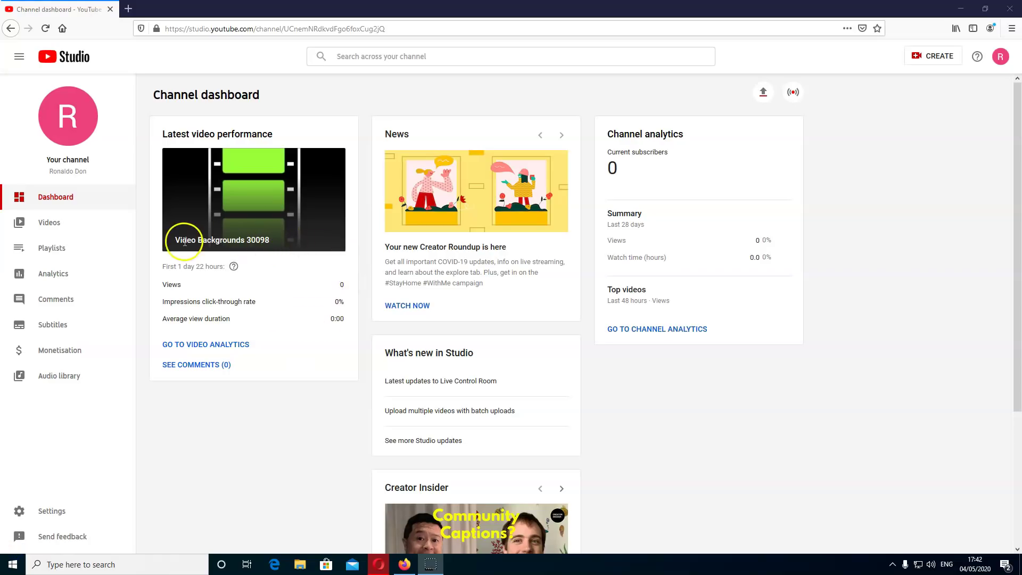
pyautogui.moveTo(180, 240)
pyautogui.mouseDown()
pyautogui.moveTo(278, 244)
pyautogui.moveTo(168, 244)
pyautogui.mouseUp()
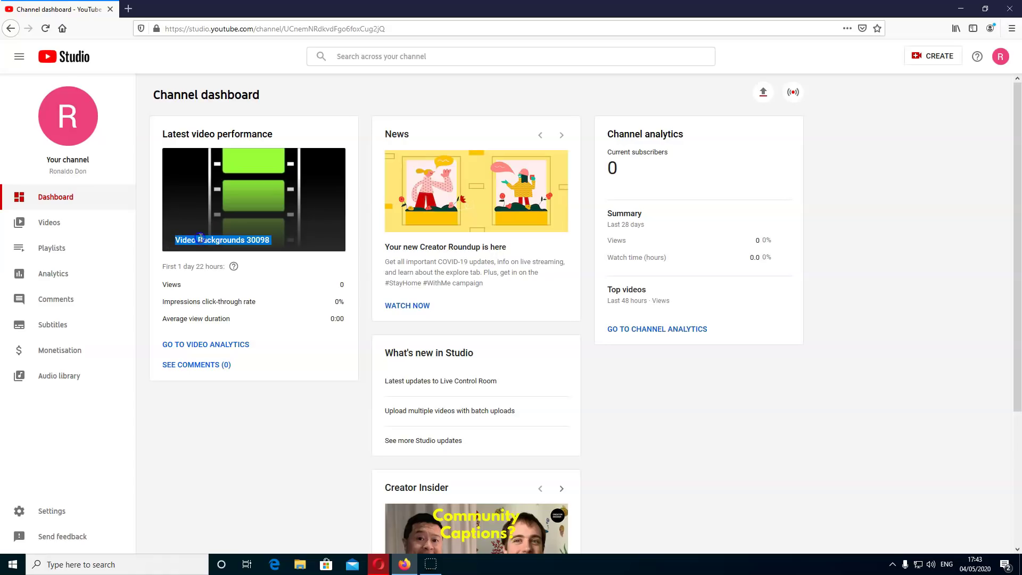
pyautogui.click(254, 249)
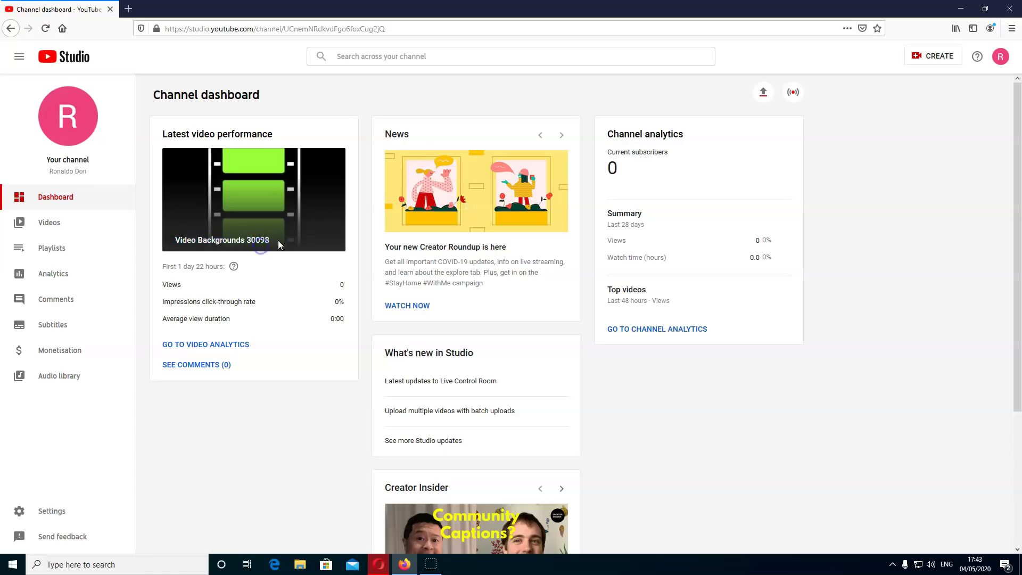
pyautogui.moveTo(273, 245); pyautogui.dragTo(175, 246)
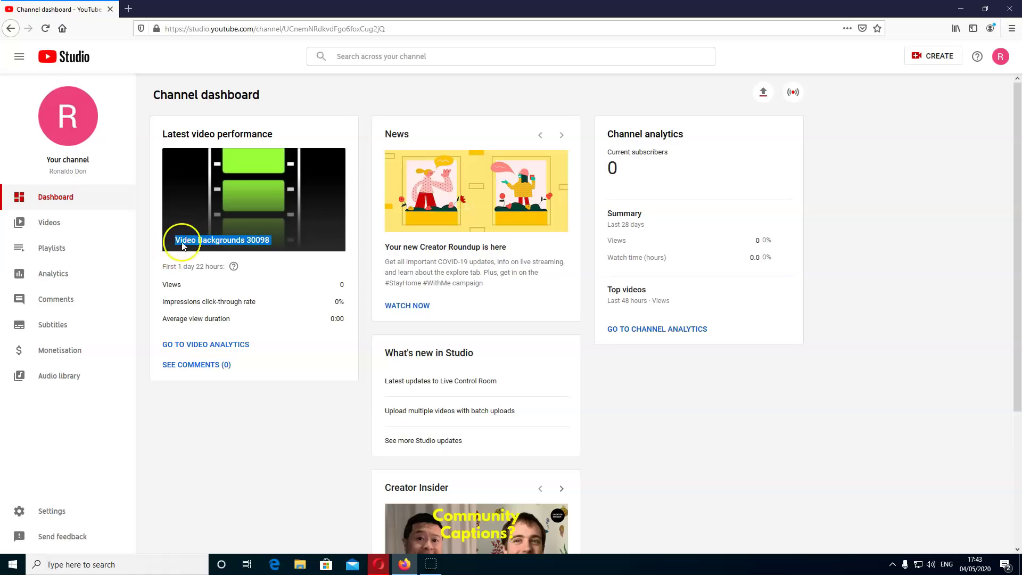
pyautogui.moveTo(261, 240); pyautogui.dragTo(272, 241)
pyautogui.tripleClick(177, 241)
pyautogui.click(163, 251)
pyautogui.click(205, 240)
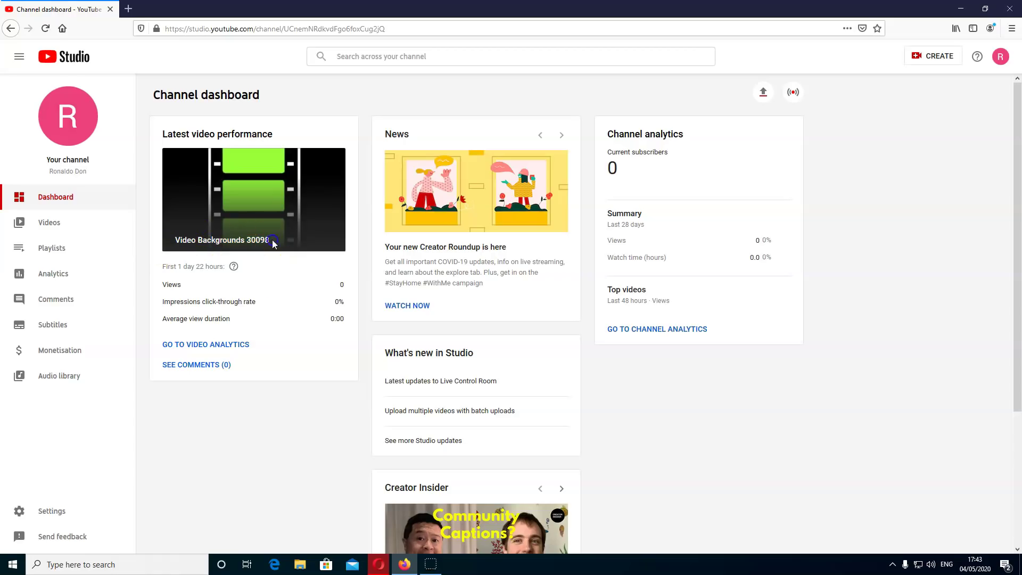
pyautogui.moveTo(272, 240); pyautogui.dragTo(205, 238)
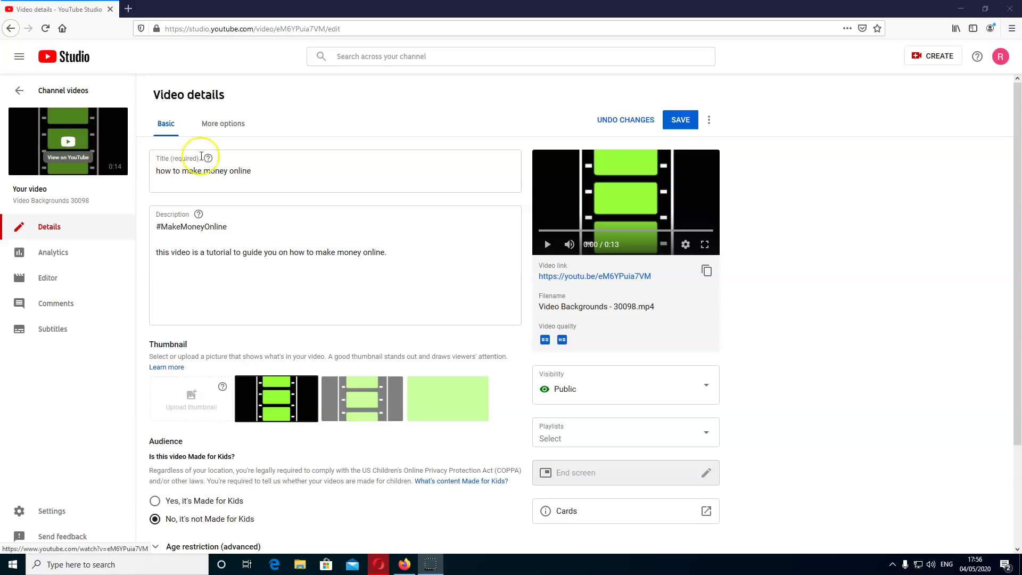
pyautogui.click(156, 171)
pyautogui.hotkey('ctrl', 'a')
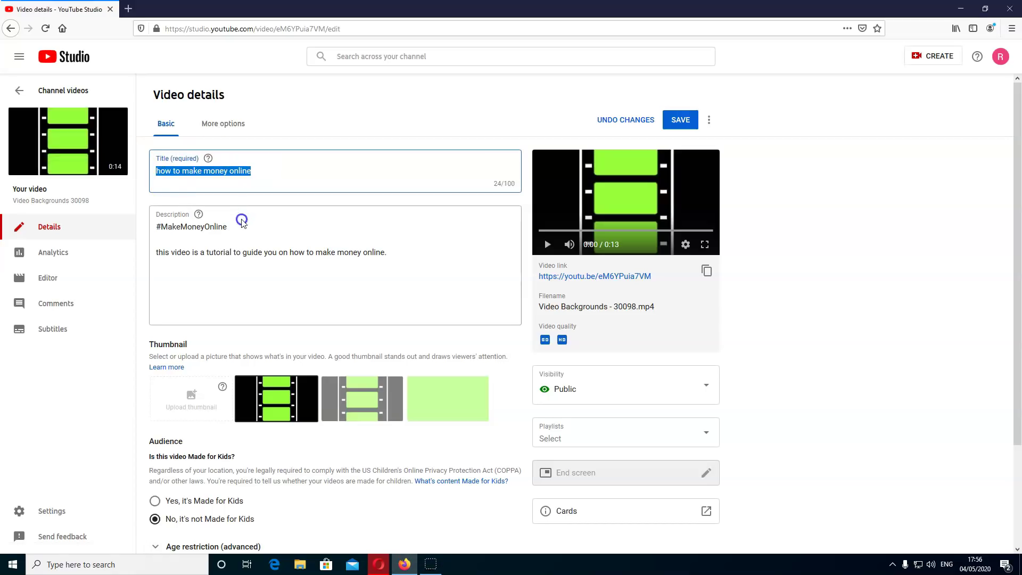
pyautogui.click(255, 255)
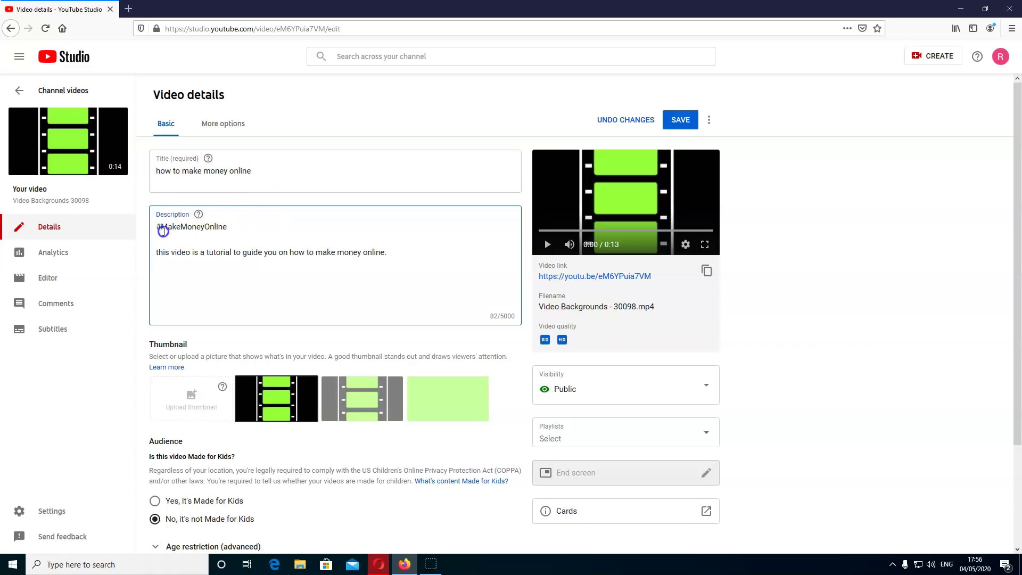
pyautogui.moveTo(230, 228); pyautogui.dragTo(155, 227)
pyautogui.click(198, 231)
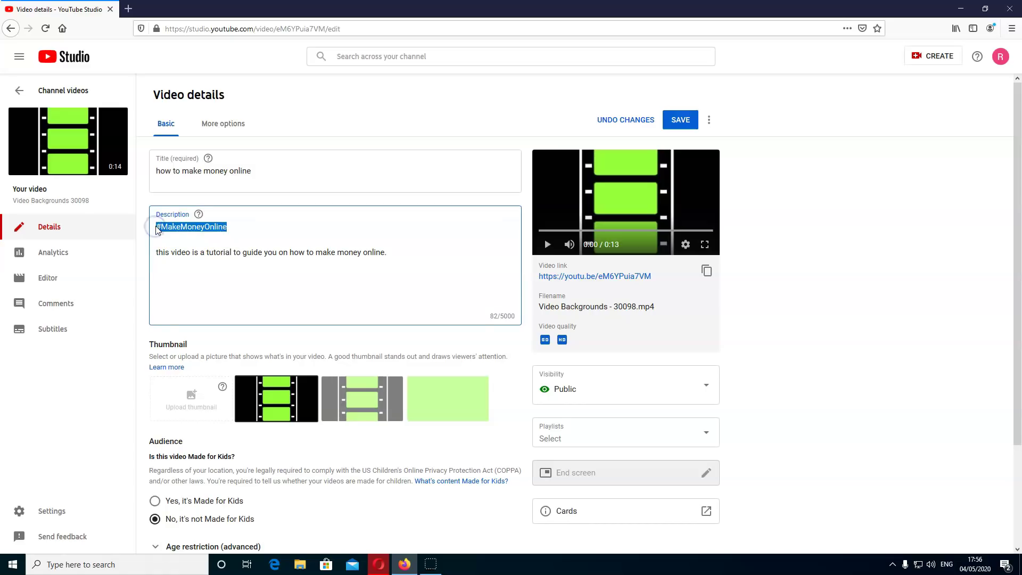
pyautogui.click(157, 229)
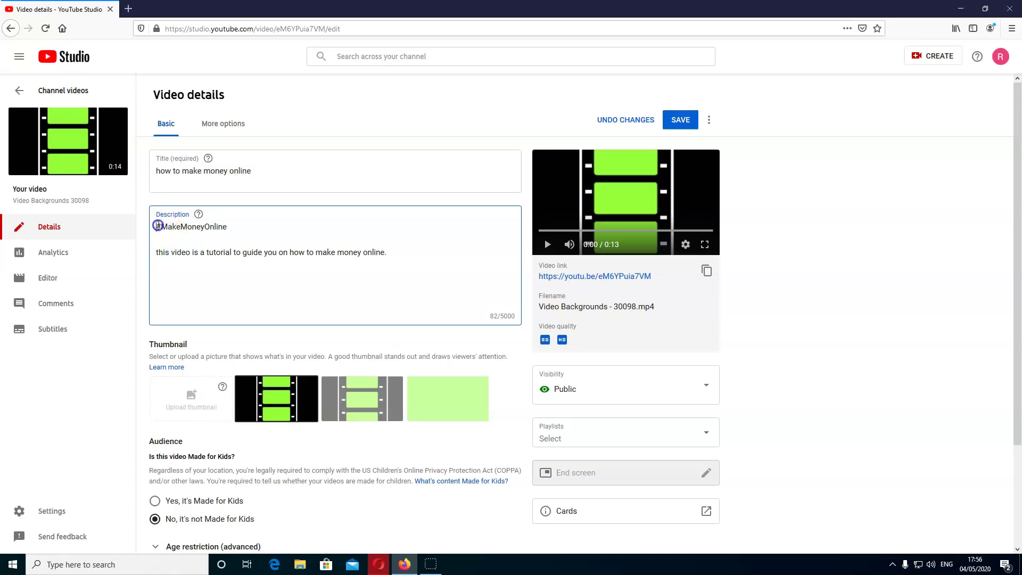
pyautogui.moveTo(157, 227); pyautogui.dragTo(213, 227)
pyautogui.scroll(-2, 192, 226)
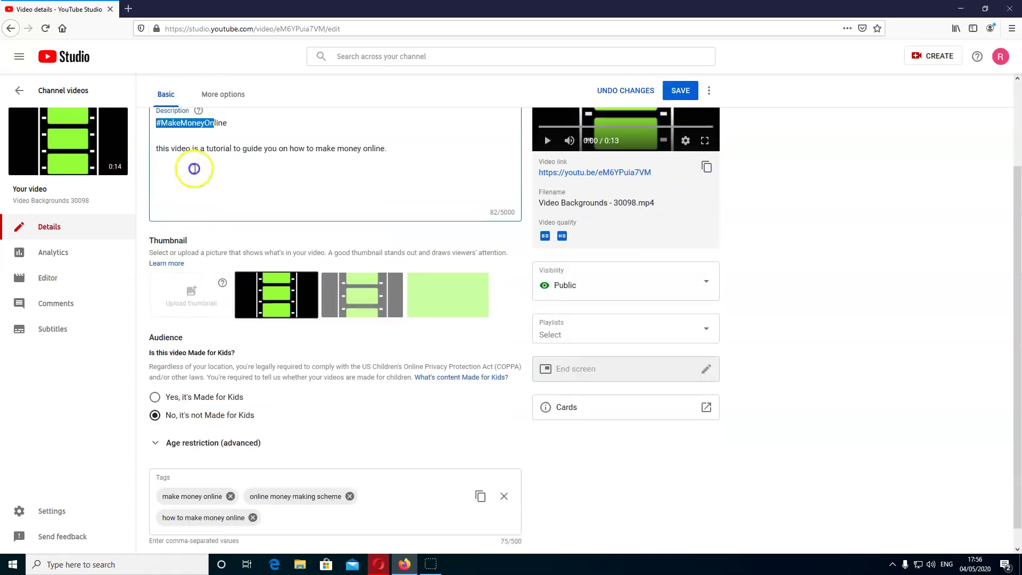
pyautogui.scroll(1, 183, 190)
pyautogui.click(162, 193)
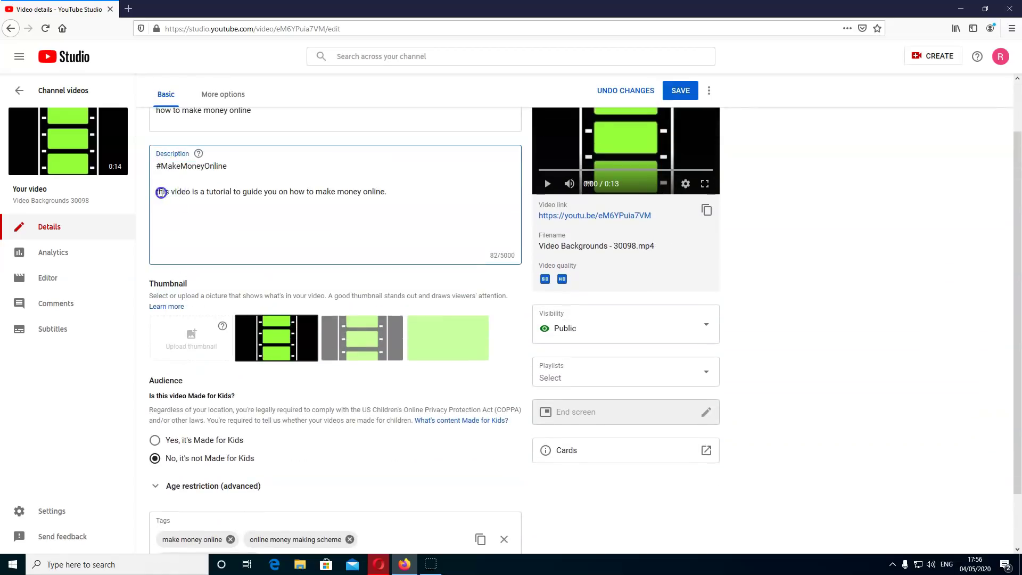
pyautogui.moveTo(157, 192); pyautogui.dragTo(384, 193)
pyautogui.click(292, 192)
pyautogui.scroll(1, 324, 201)
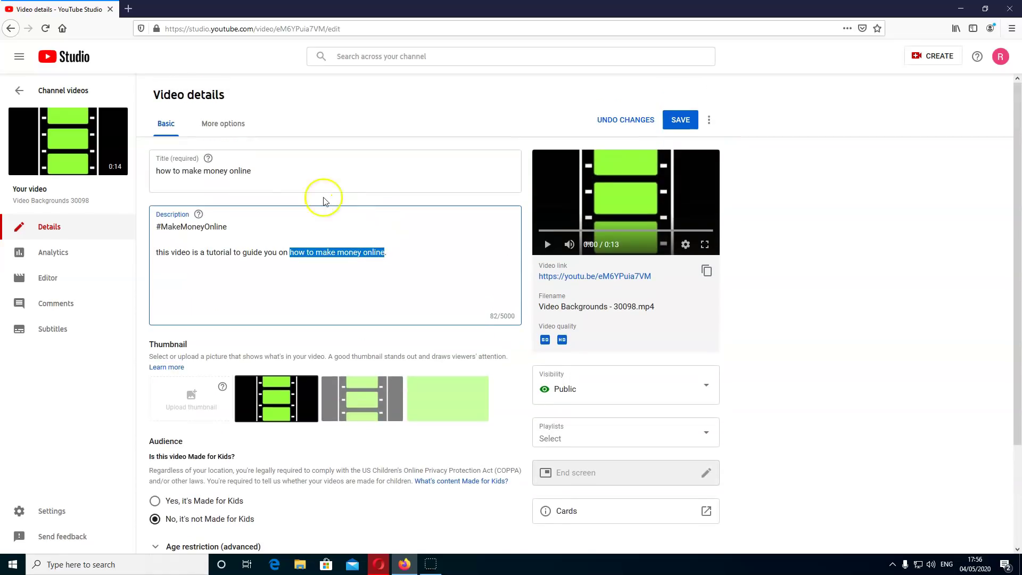
pyautogui.click(270, 178)
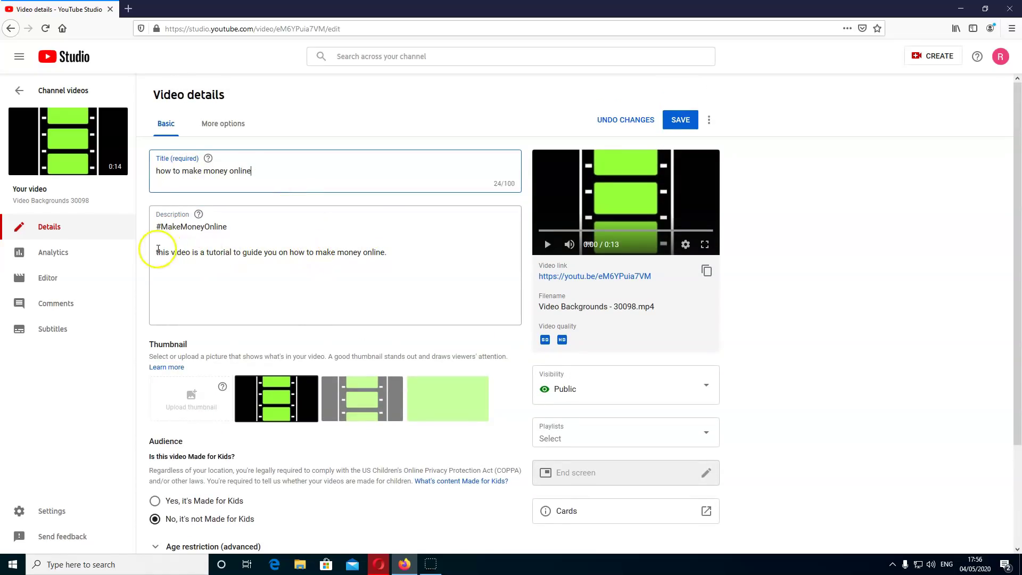
pyautogui.moveTo(158, 250); pyautogui.dragTo(284, 253)
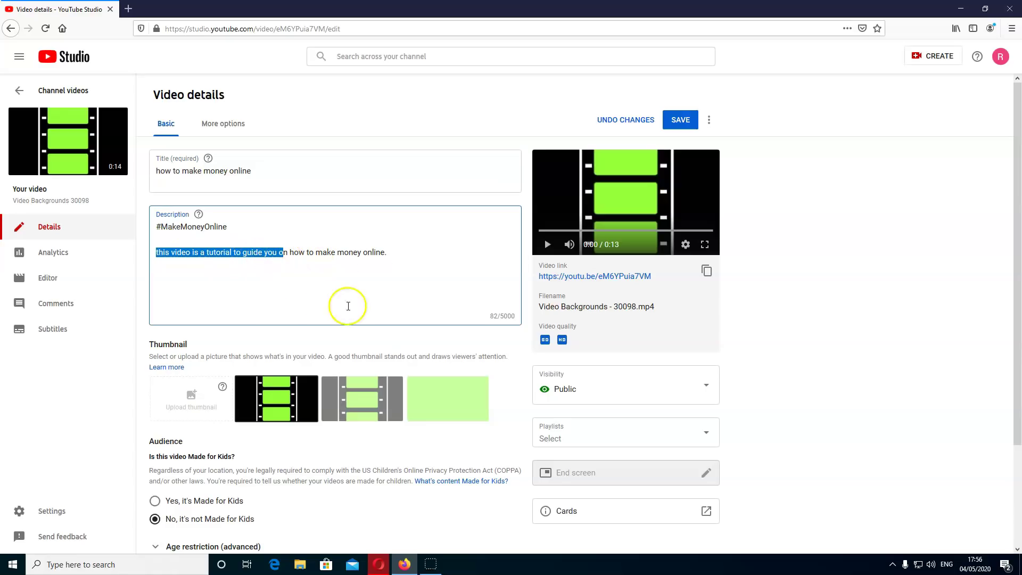
pyautogui.scroll(-2, 378, 283)
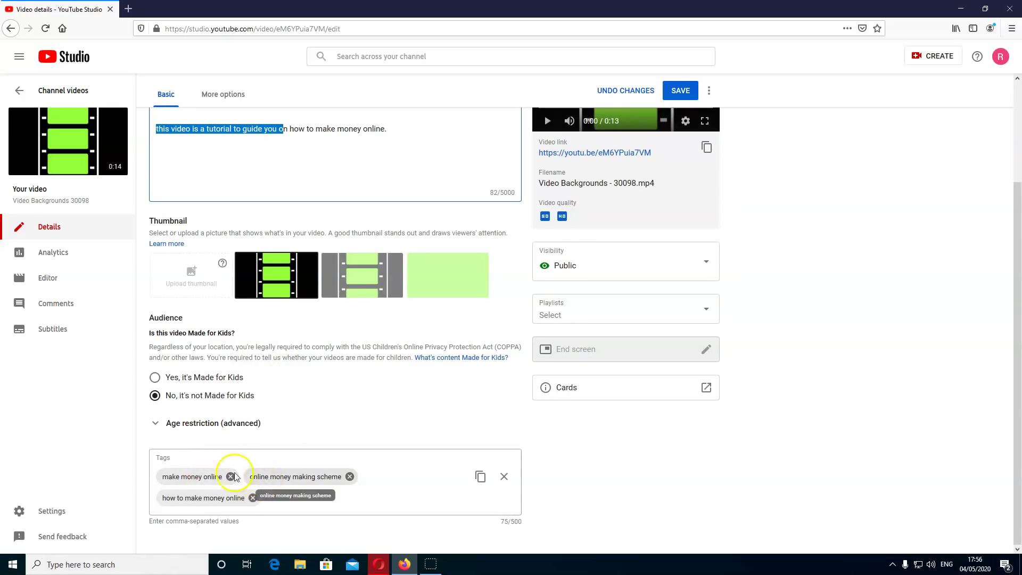
pyautogui.scroll(3, 222, 333)
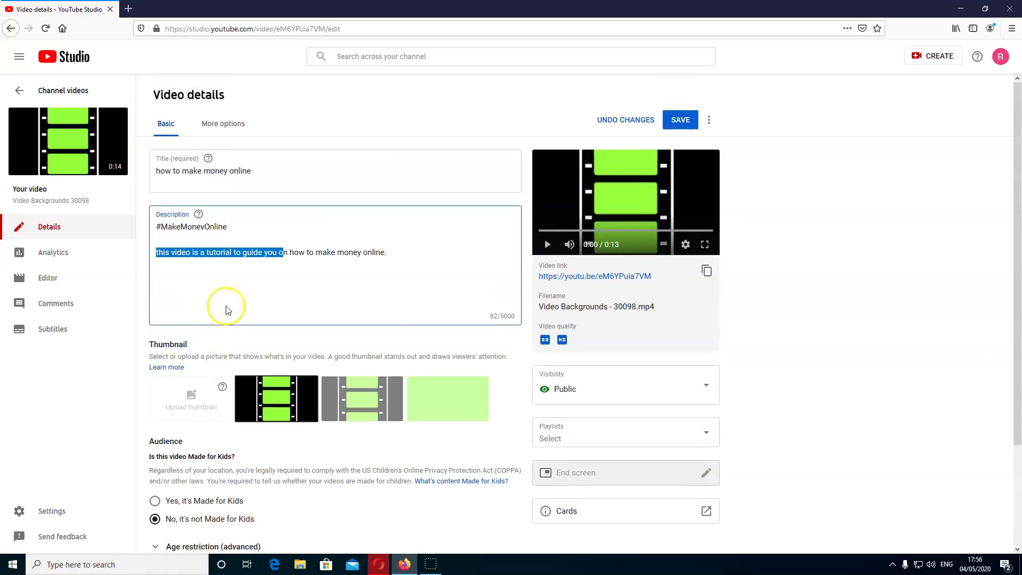
pyautogui.scroll(-3, 216, 415)
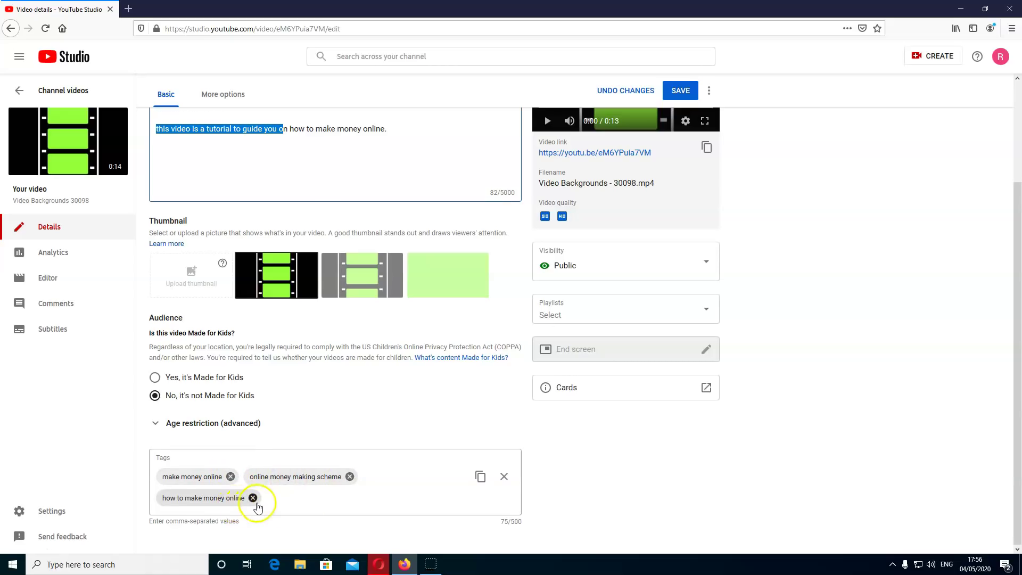
pyautogui.scroll(3, 257, 507)
pyautogui.scroll(-3, 247, 229)
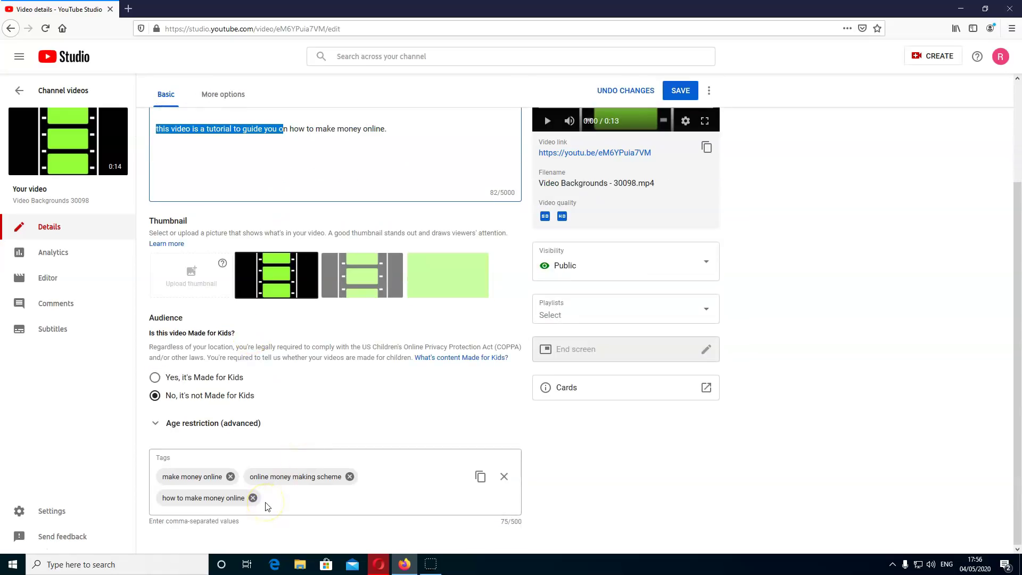
pyautogui.scroll(3, 268, 507)
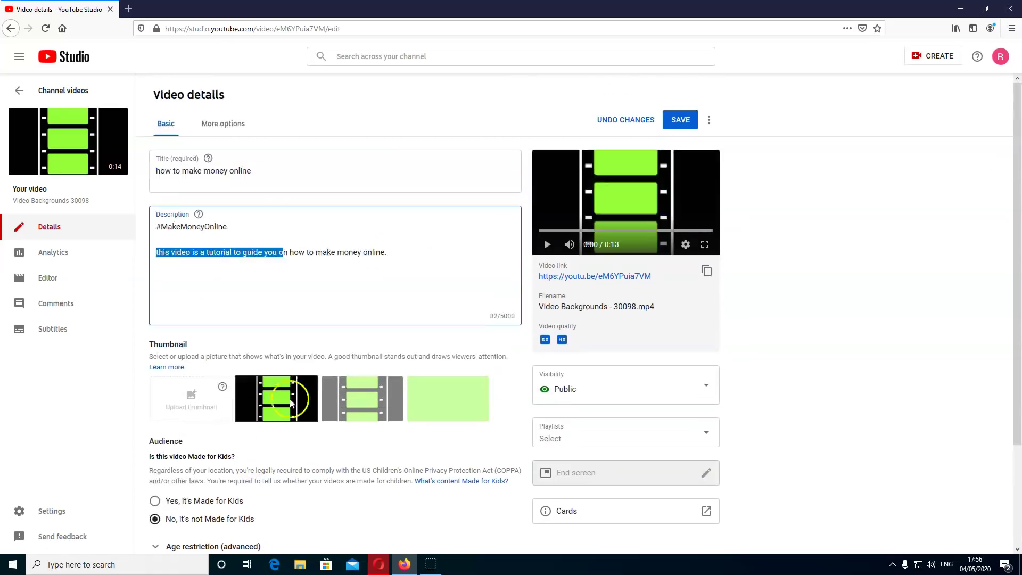
pyautogui.moveTo(95, 145)
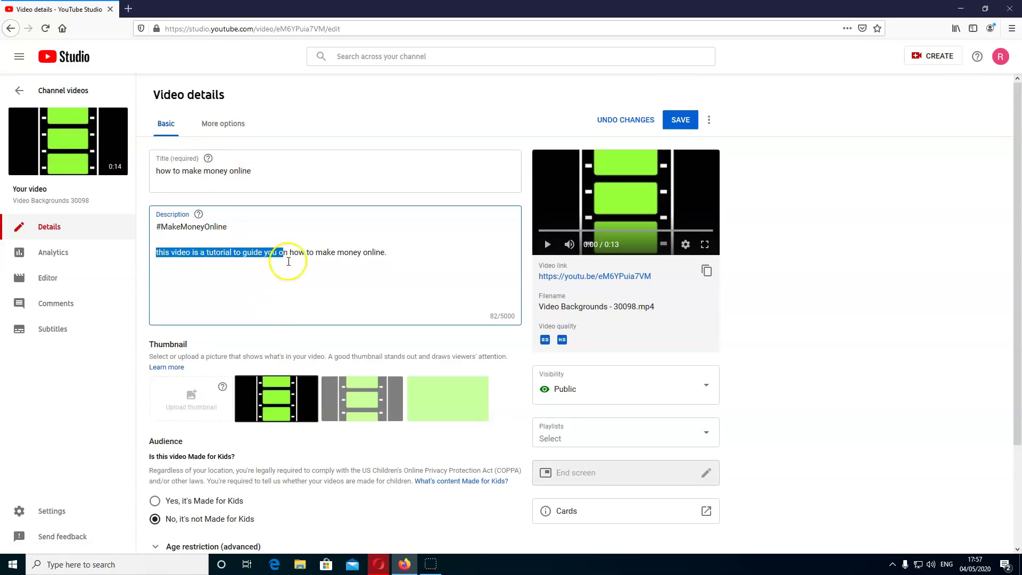
pyautogui.scroll(-3, 389, 304)
# Step: Search YouTube for 'how to make money online' in a new tab to review competing videos
pyautogui.click(191, 397)
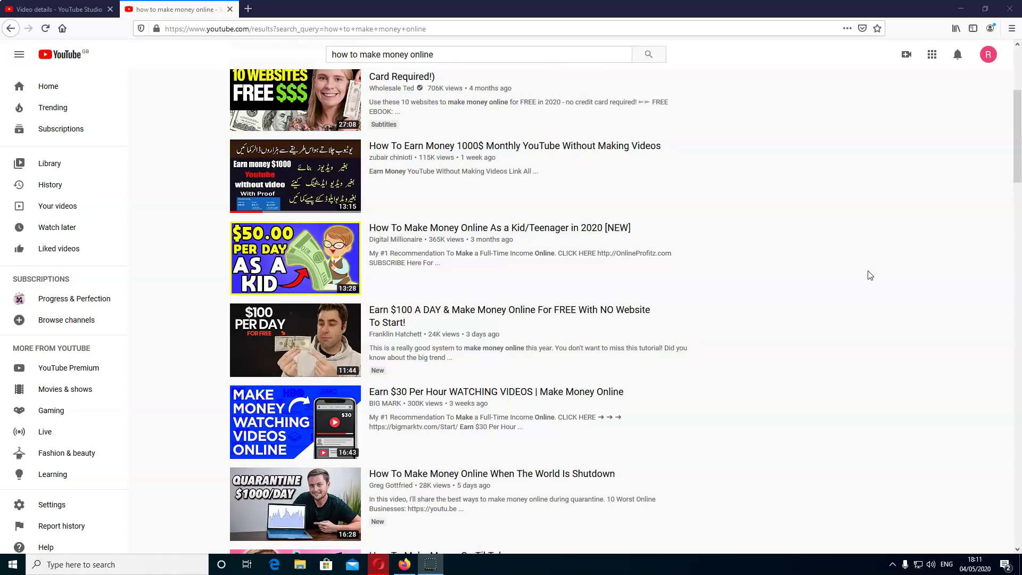
# Step: Back on Video details, select the title text and mark the video as not made for kids
pyautogui.click(67, 9)
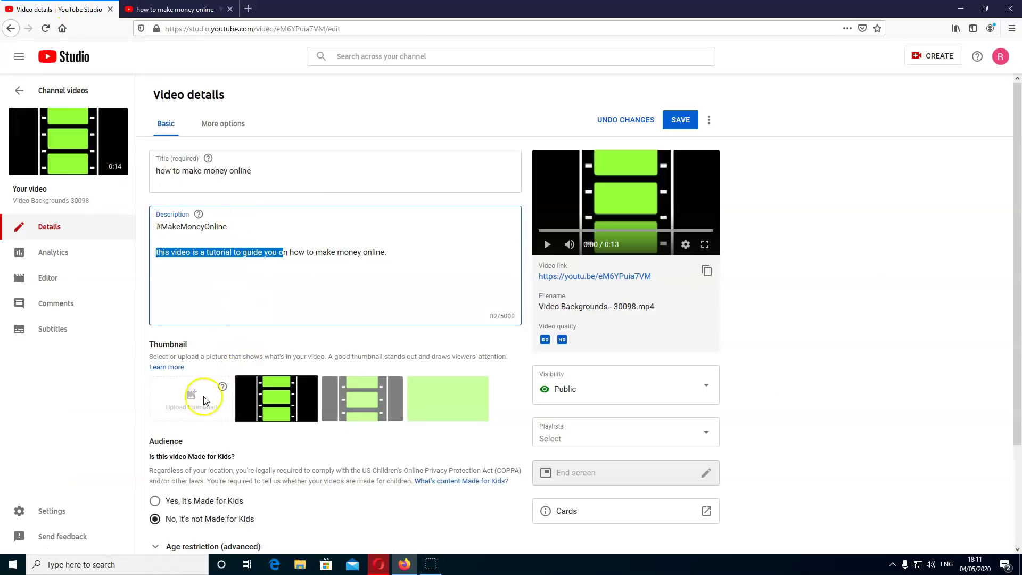
pyautogui.moveTo(40, 141)
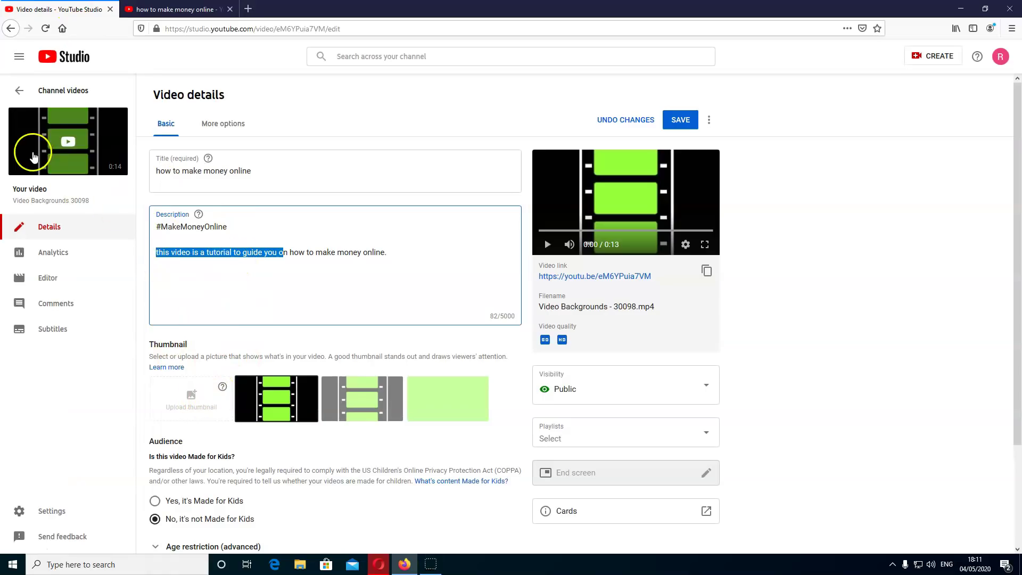
pyautogui.click(251, 174)
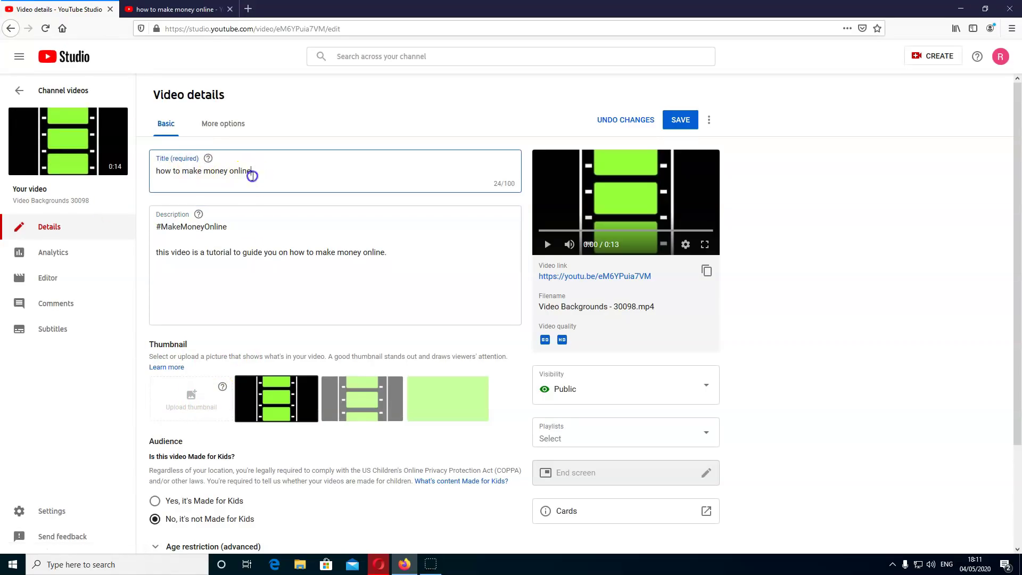
pyautogui.moveTo(251, 174); pyautogui.dragTo(159, 171)
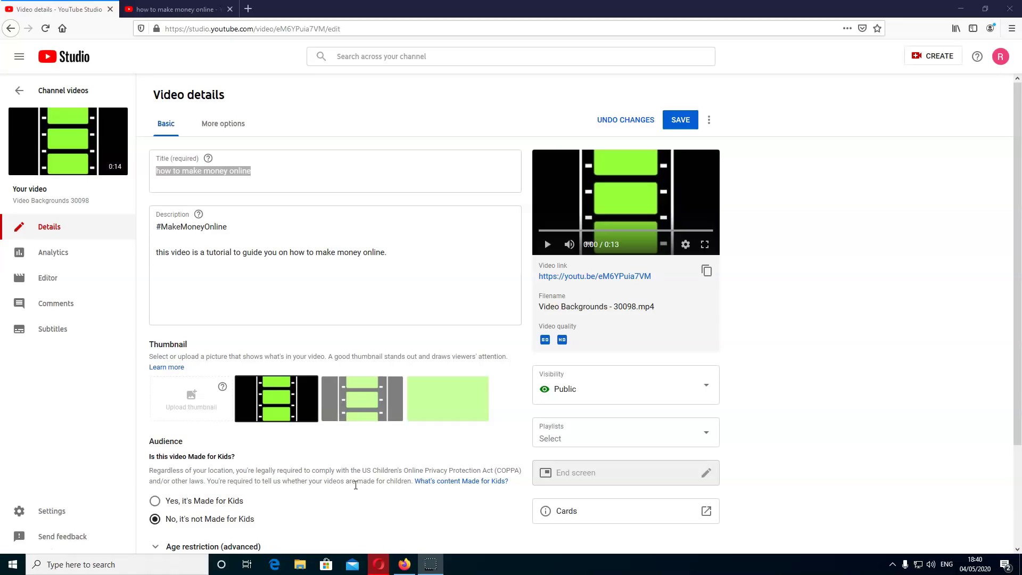
pyautogui.click(247, 523)
pyautogui.click(46, 541)
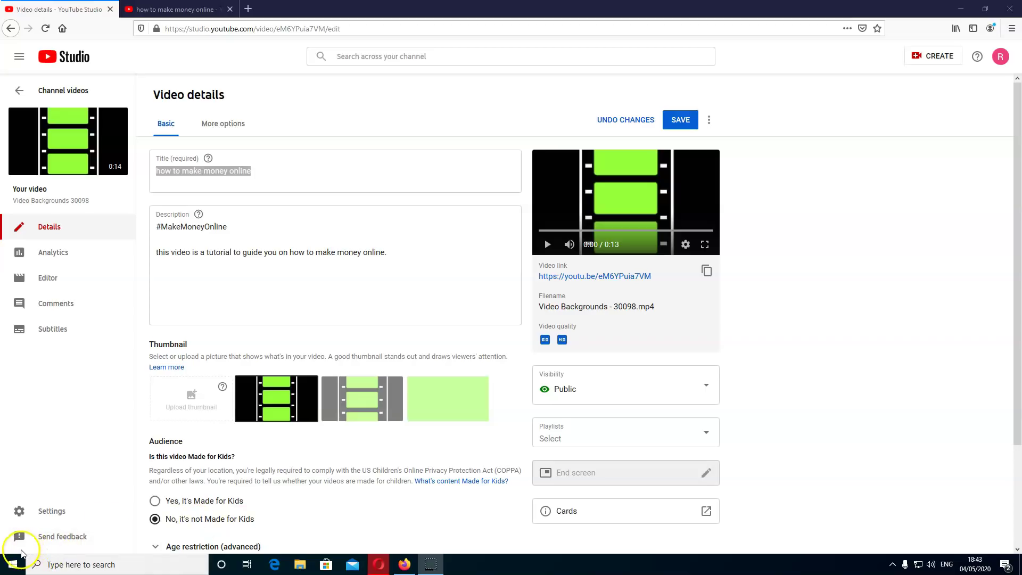